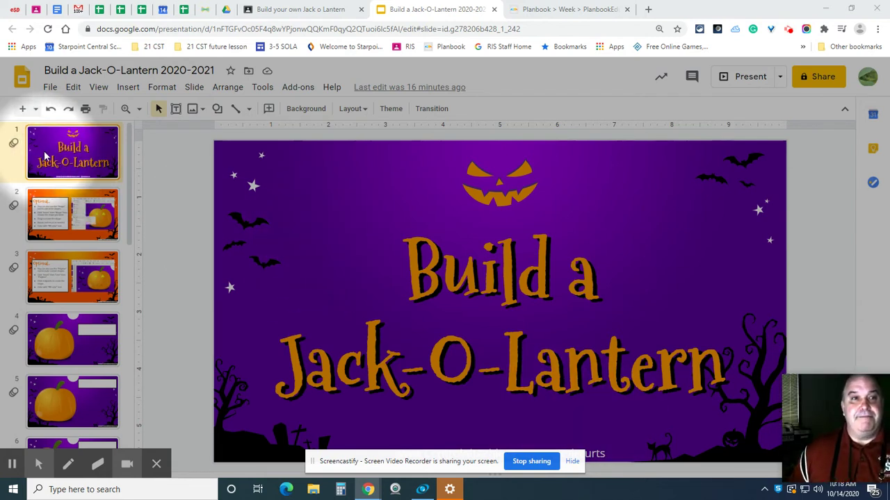
- Go to slide 2, which holds the optional tips for adding shapes to the pumpkin
click(75, 198)
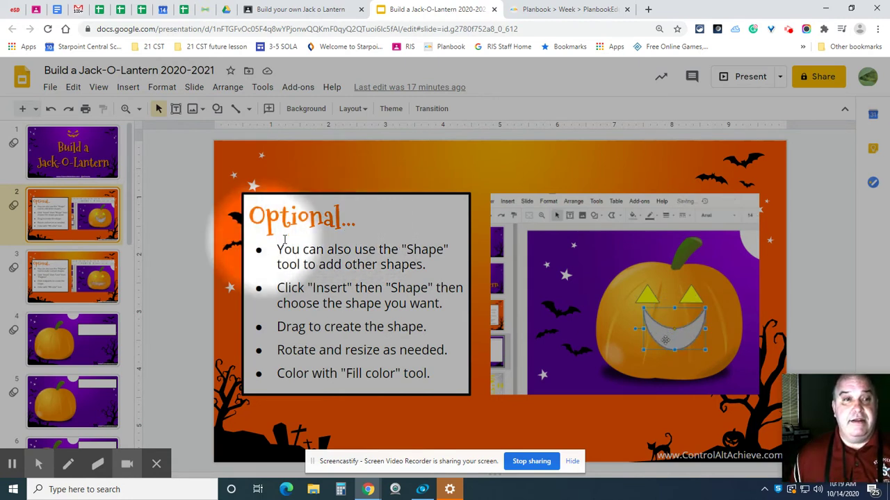
- View the polyline tips on slide 3, then scroll the filmstrip down toward Eyes #2
click(56, 262)
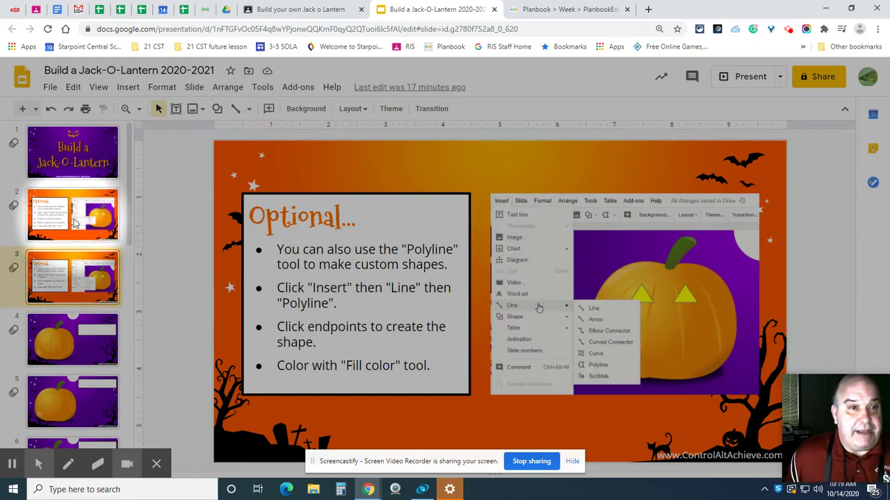
scroll(79, 278, down, 1)
scroll(79, 277, down, 1)
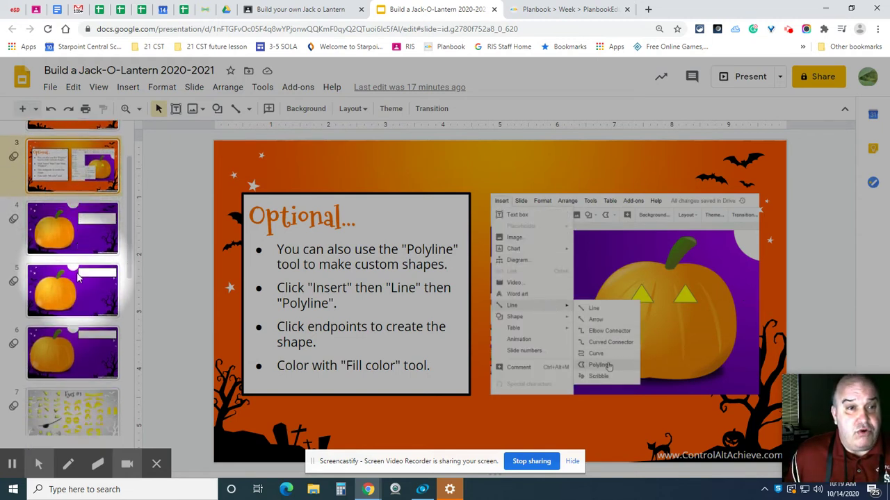
scroll(79, 277, down, 2)
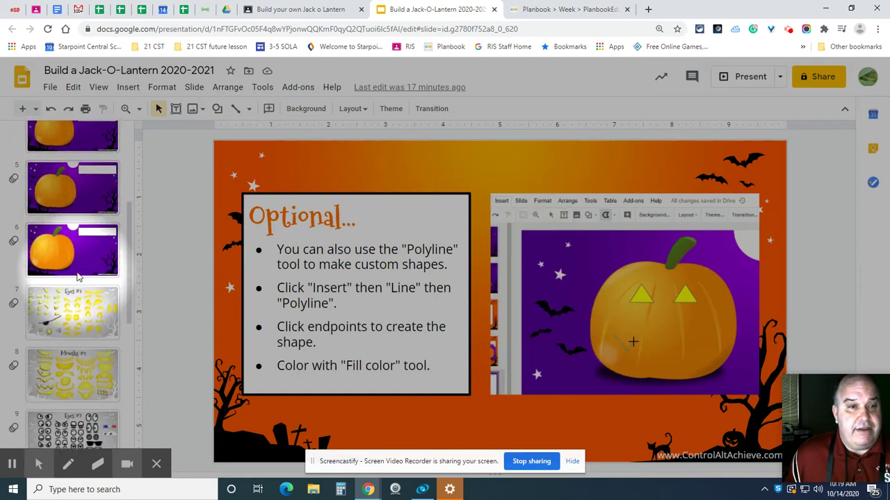
scroll(78, 278, down, 2)
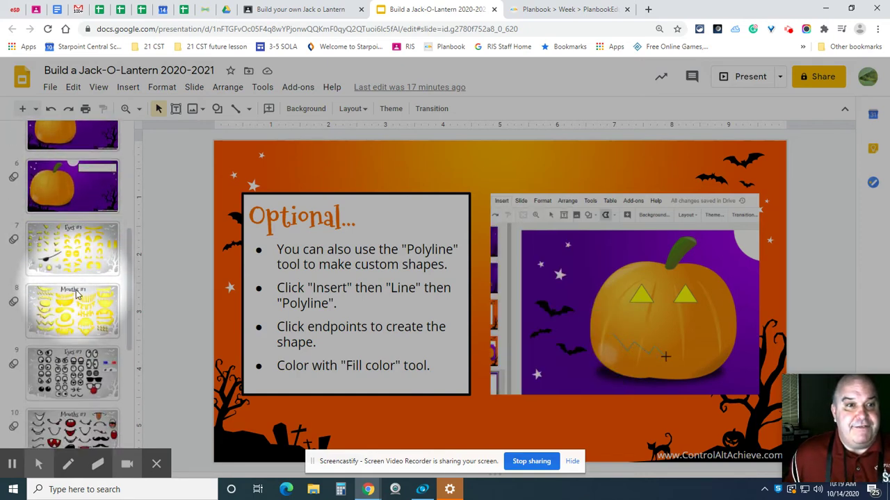
scroll(77, 295, down, 3)
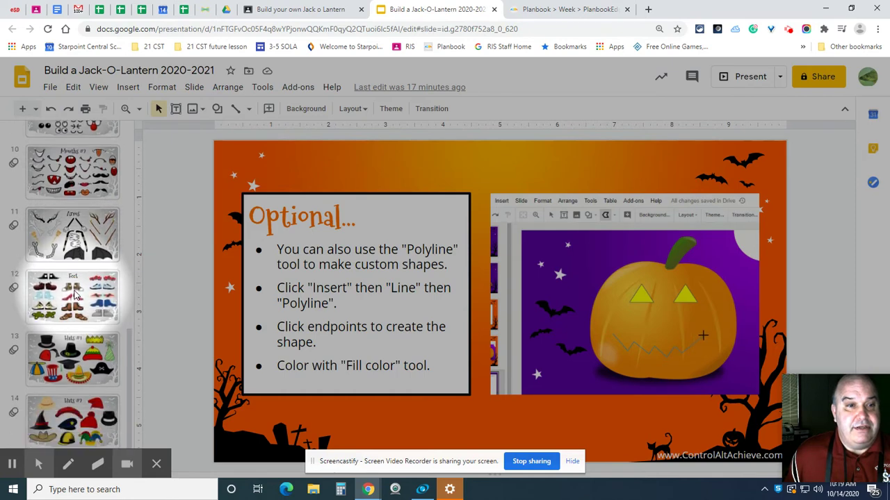
scroll(75, 382, up, 5)
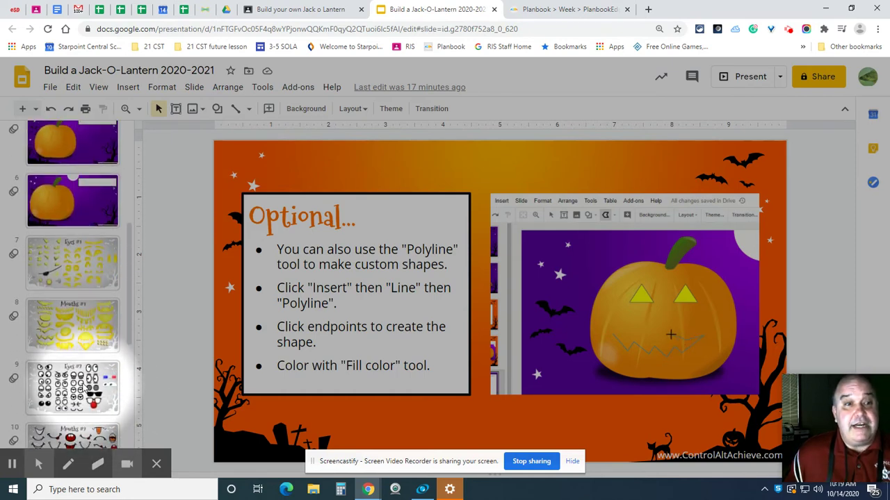
scroll(72, 378, down, 2)
scroll(73, 377, down, 1)
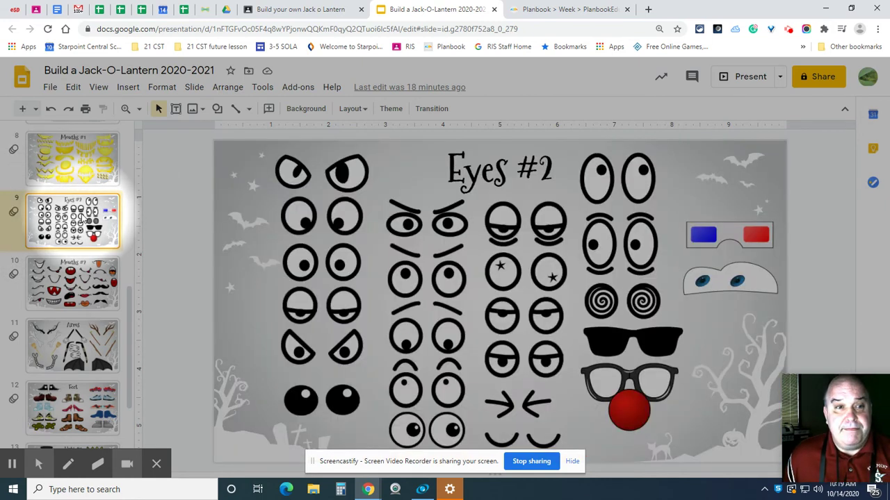
- On the Eyes #2 slide, select and copy the pair of wide oval eyes
click(77, 212)
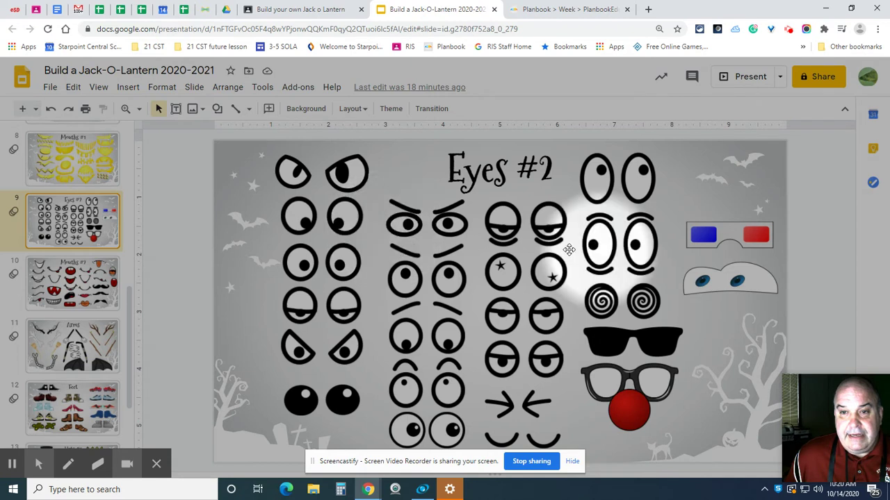
click(616, 246)
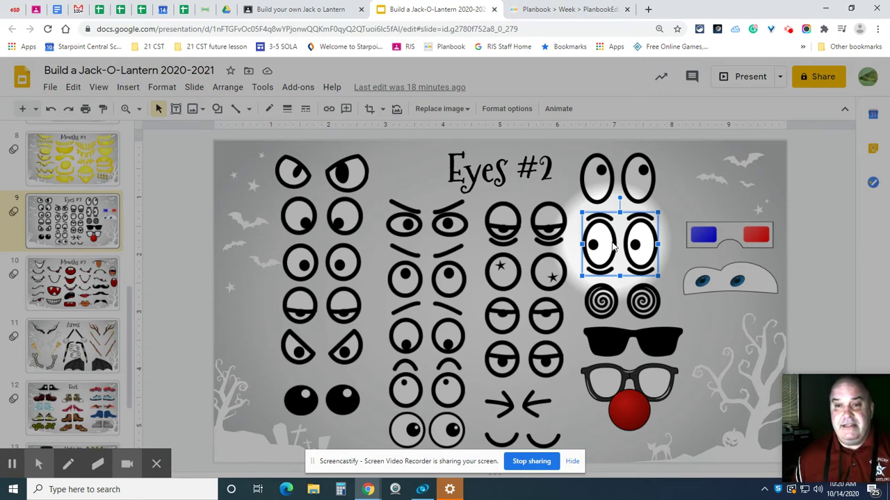
right_click(618, 248)
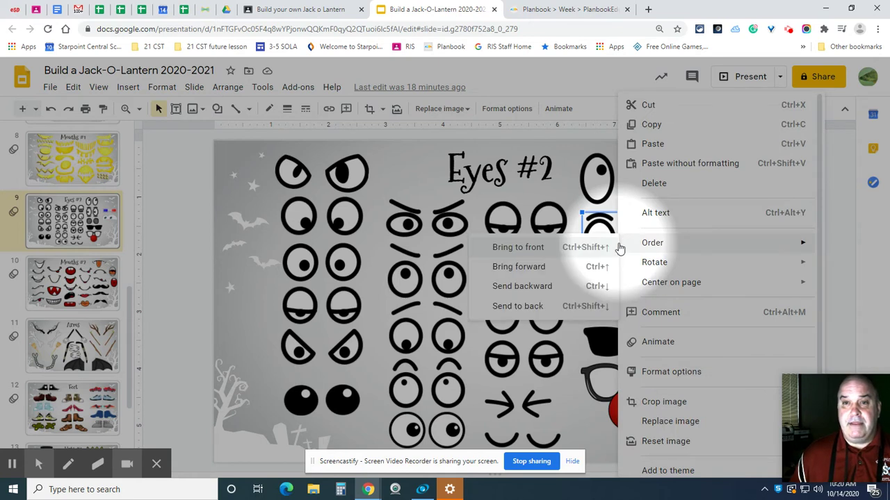
click(652, 125)
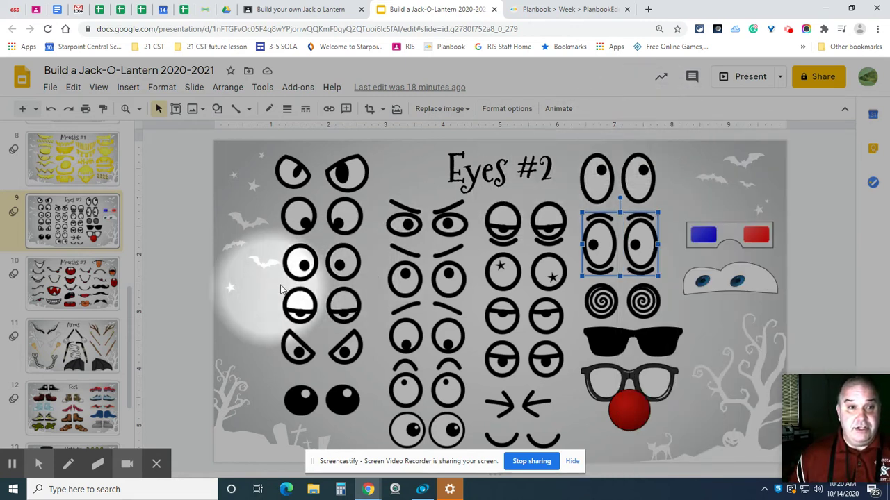
scroll(73, 236, down, 3)
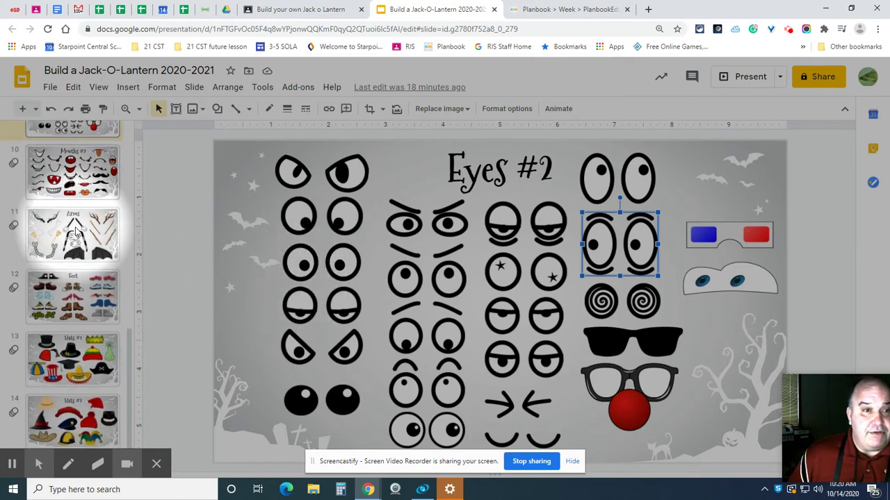
scroll(77, 233, up, 12)
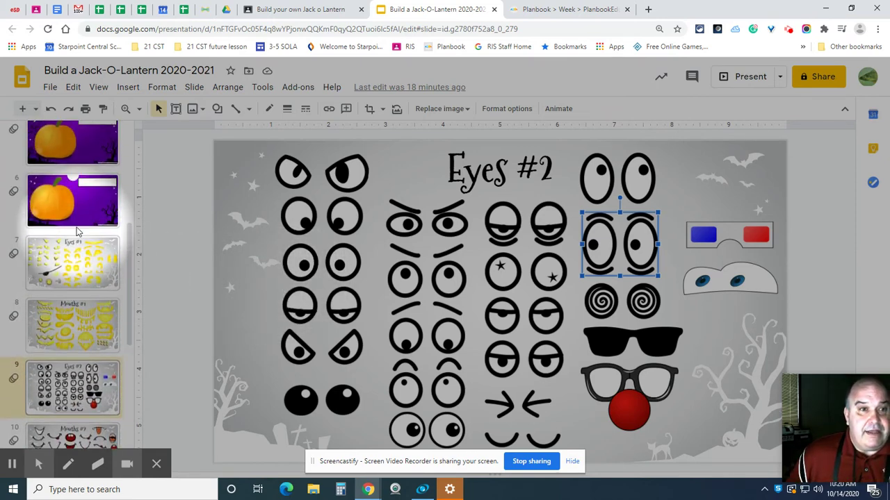
scroll(78, 232, up, 2)
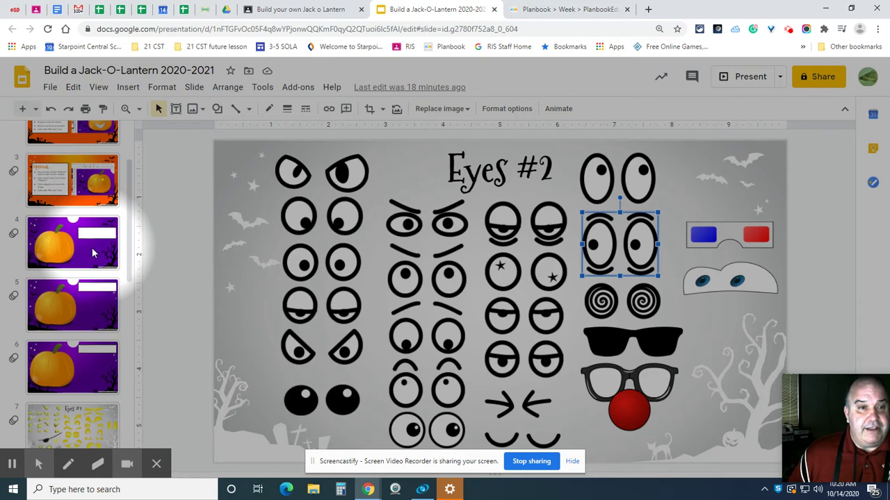
- Paste the oval eyes onto slide 4's pumpkin, resize them and tilt them slightly
click(94, 253)
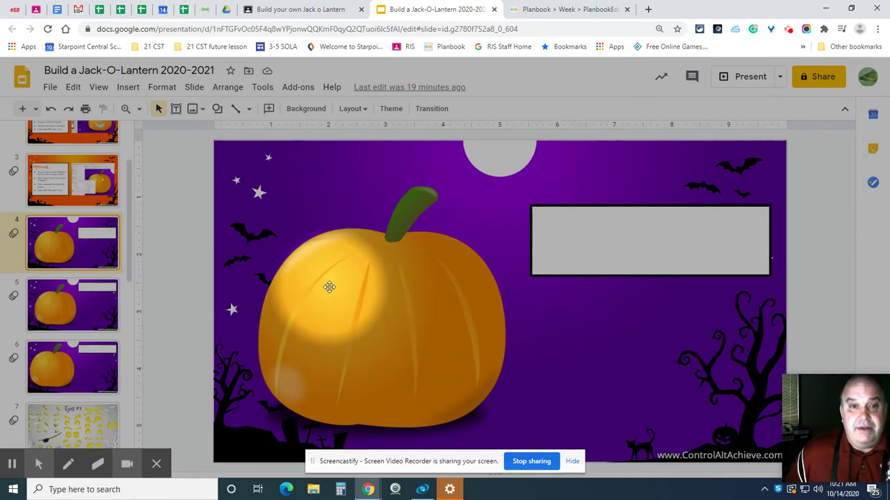
right_click(330, 287)
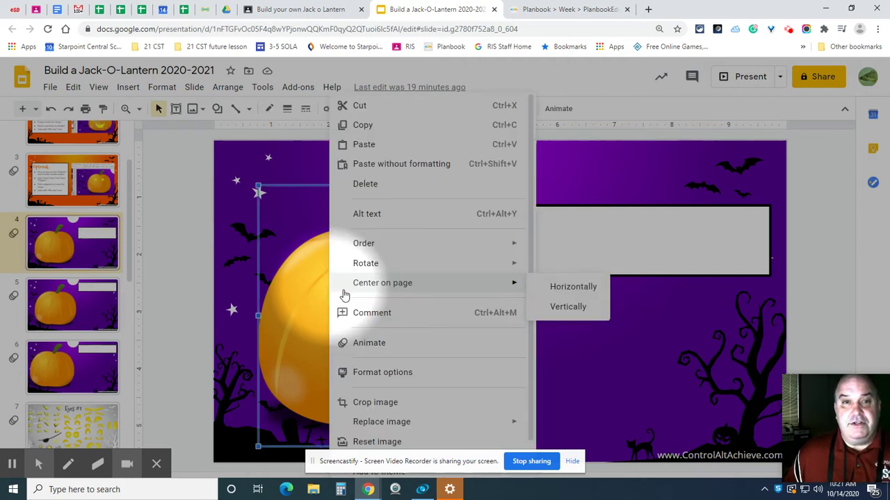
click(364, 144)
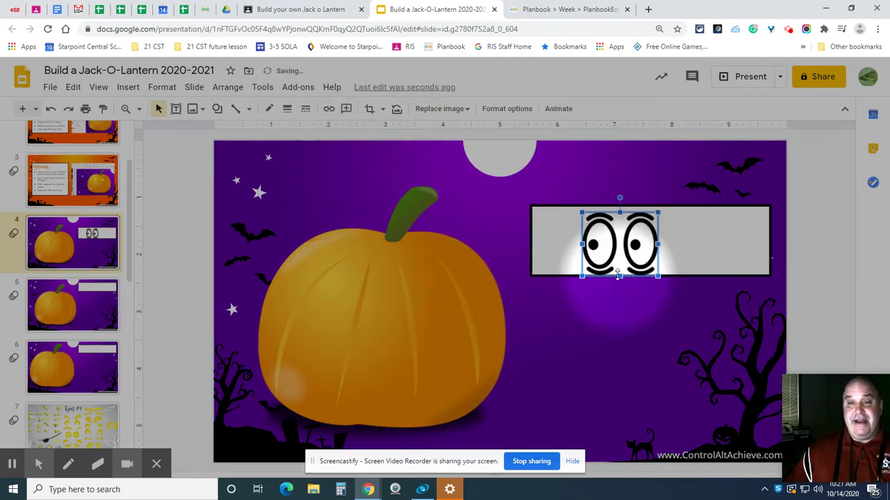
key(Left)
key(Left)
key(Left)
key(Left)
key(Left)
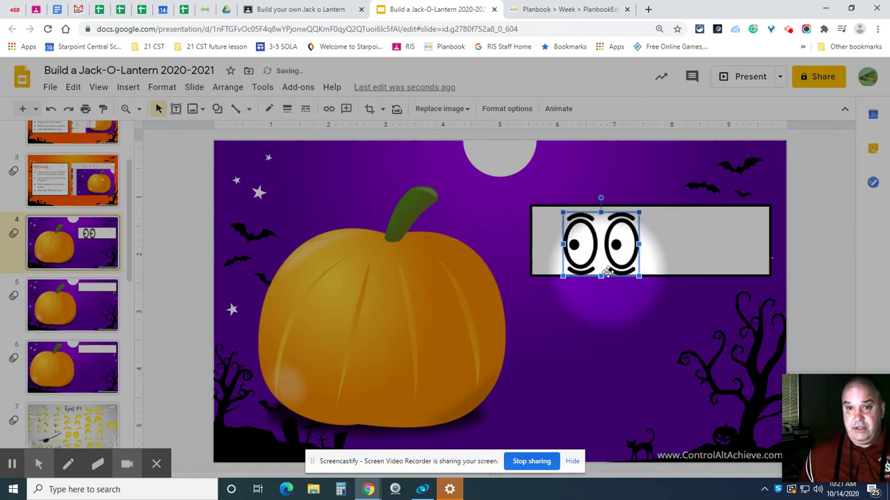
key(Down)
key(Down)
key(Down)
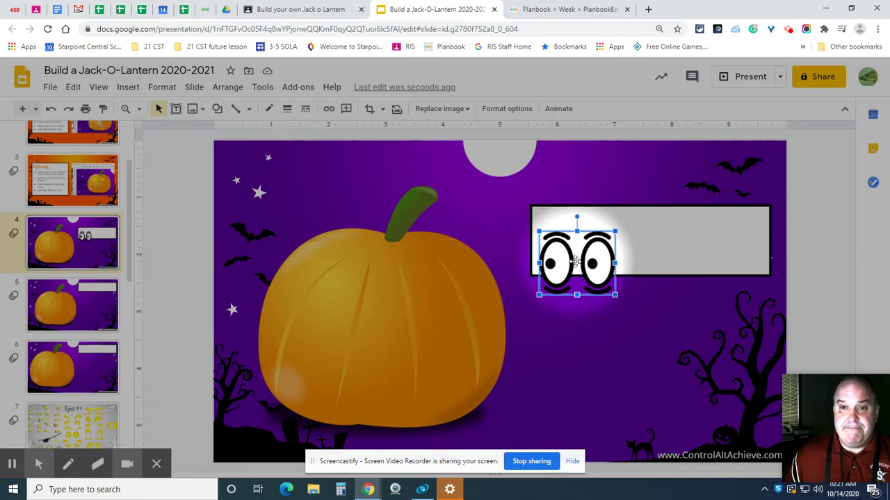
drag(576, 261, 378, 295)
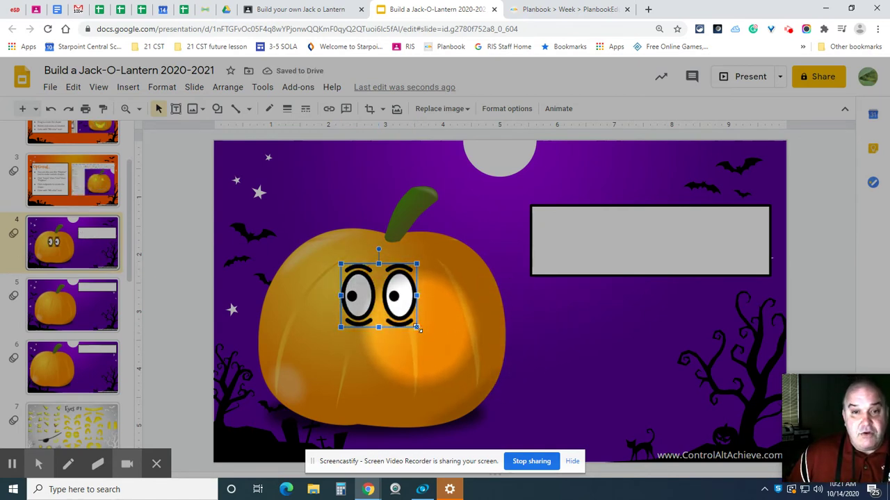
mouse_move(417, 328)
mouse_down()
mouse_move(486, 356)
mouse_move(414, 327)
mouse_up()
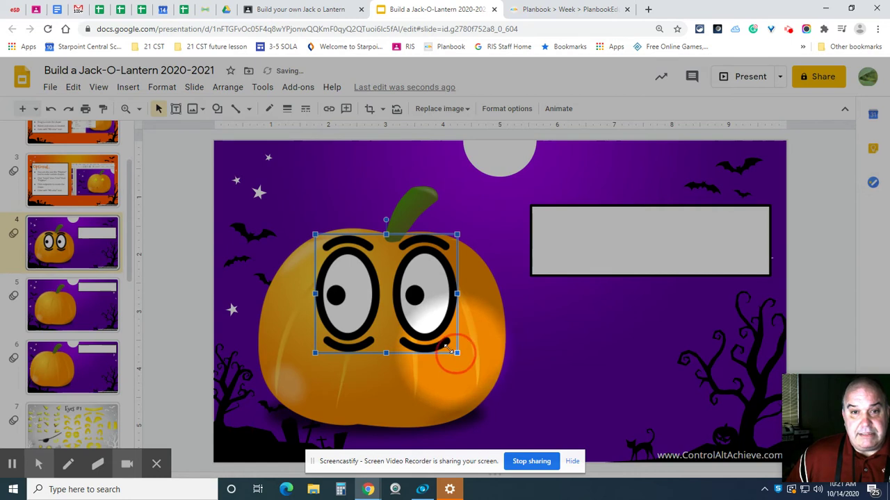
mouse_move(450, 349)
mouse_down()
mouse_move(428, 318)
mouse_move(442, 338)
mouse_up()
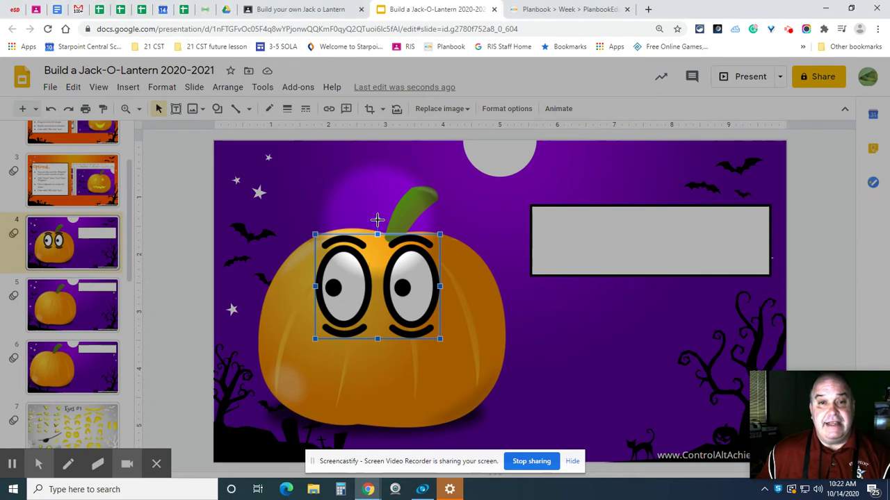
mouse_move(376, 220)
mouse_down()
mouse_move(405, 232)
mouse_move(358, 221)
mouse_move(374, 220)
mouse_up()
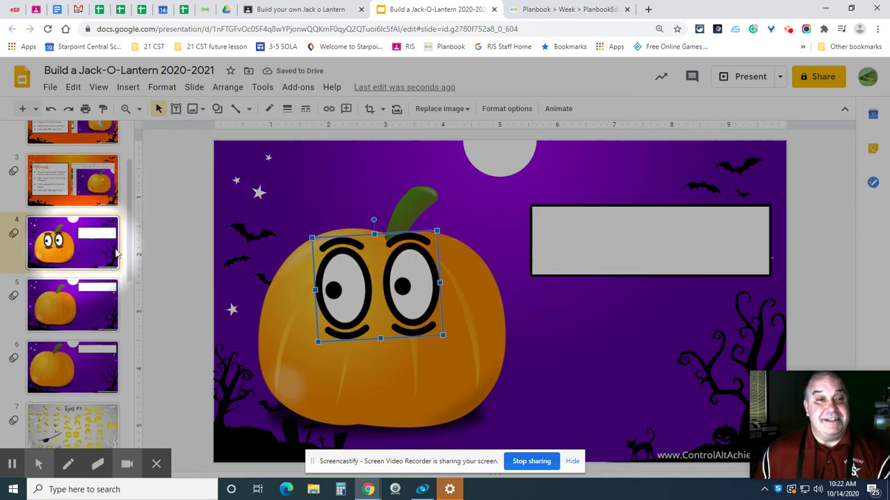
- Open the Mouths #1 slide and copy its zigzag mouth
scroll(96, 248, down, 3)
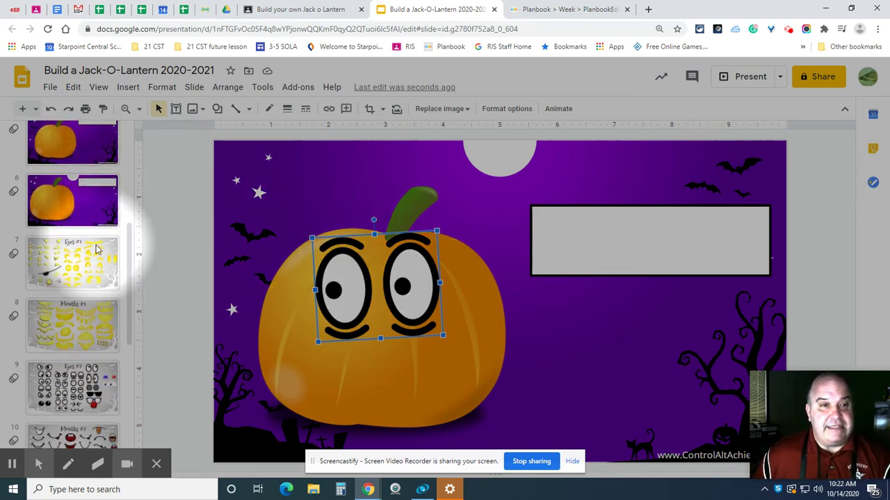
scroll(99, 244, down, 2)
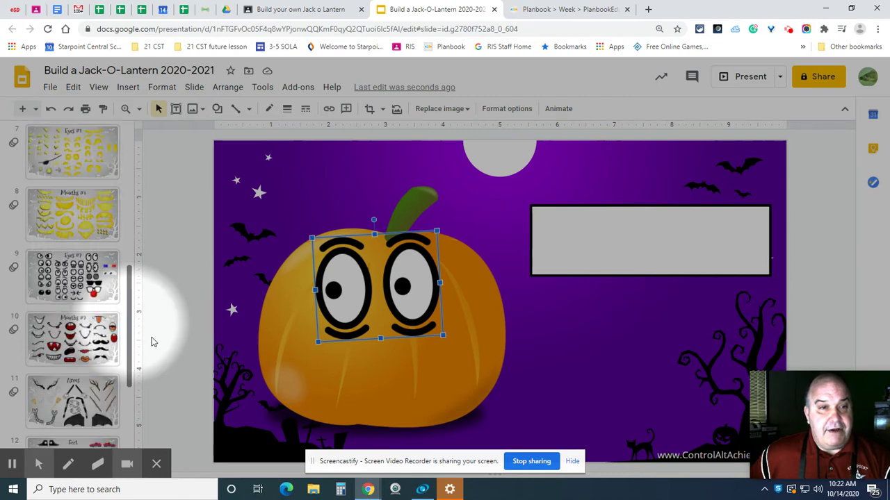
click(80, 230)
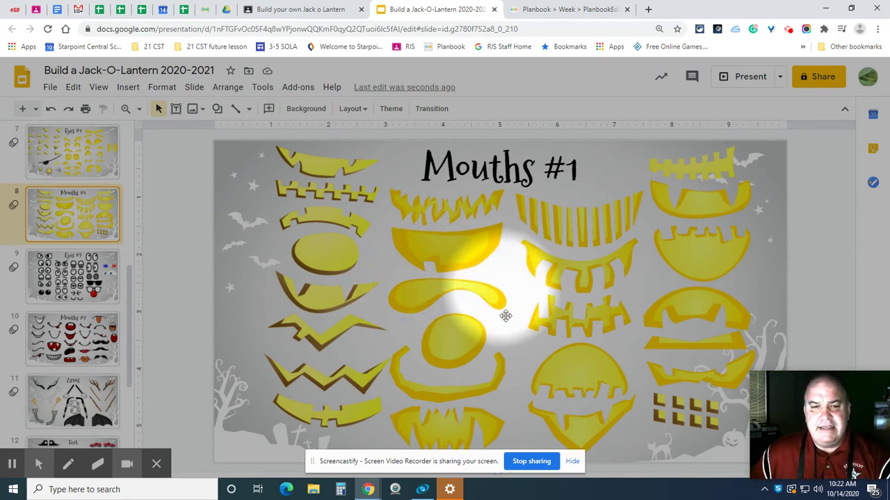
click(331, 383)
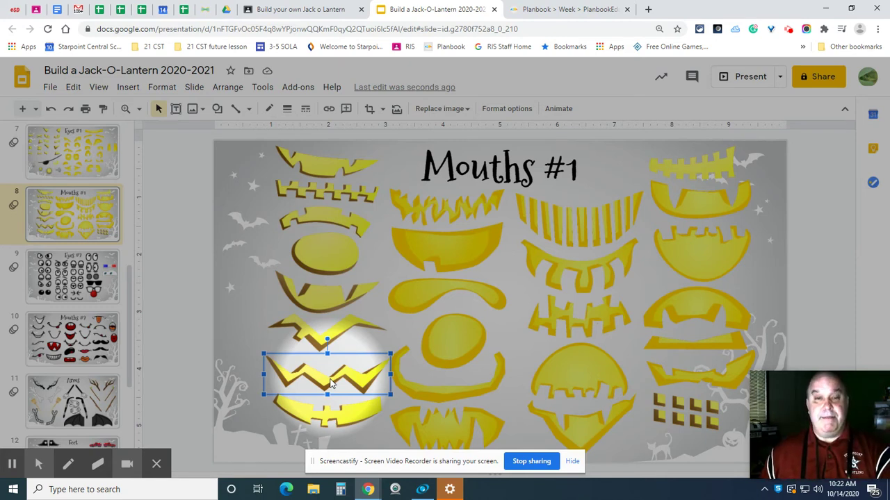
right_click(331, 383)
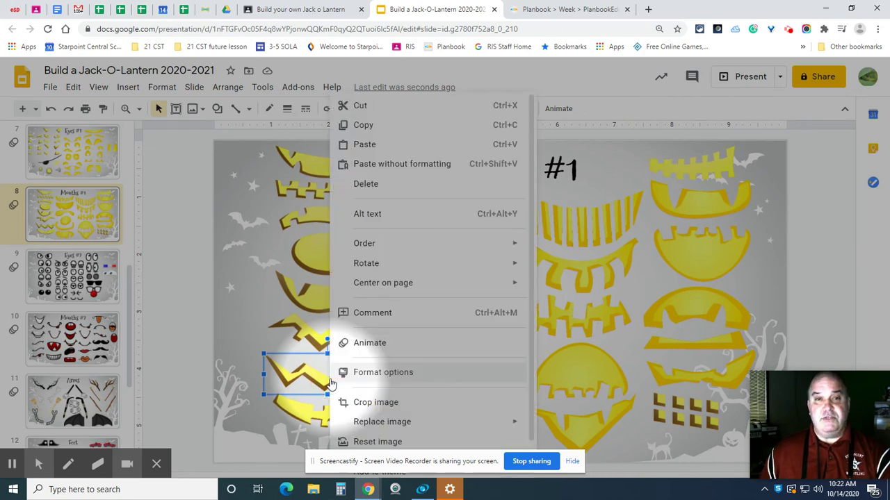
click(381, 127)
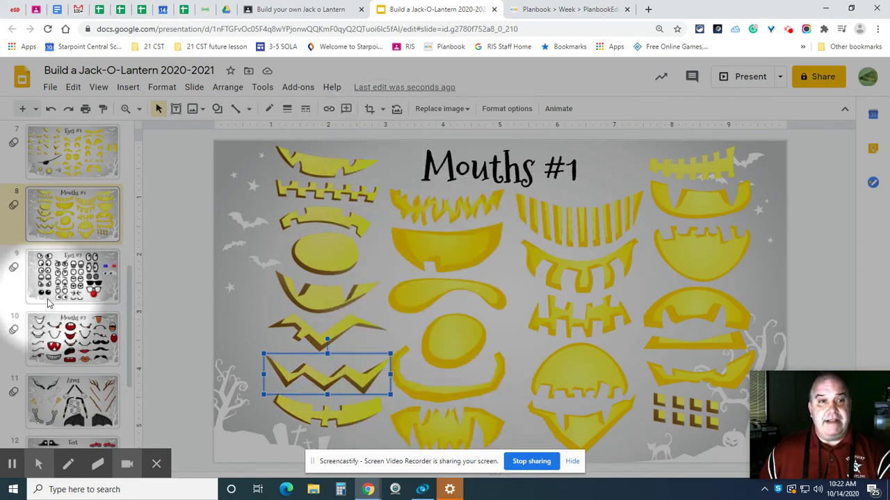
scroll(93, 334, up, 1)
scroll(91, 326, up, 5)
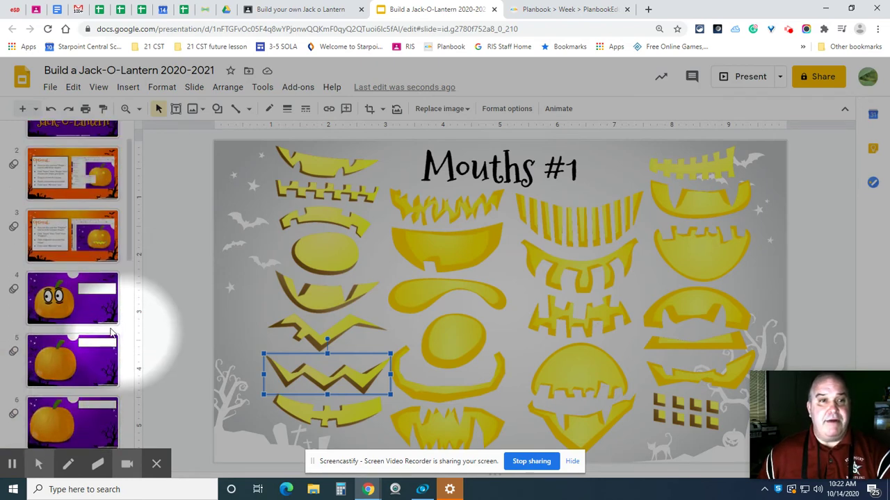
- Paste the zigzag mouth onto the slide 4 pumpkin's lower middle and rotate it upside down
click(83, 317)
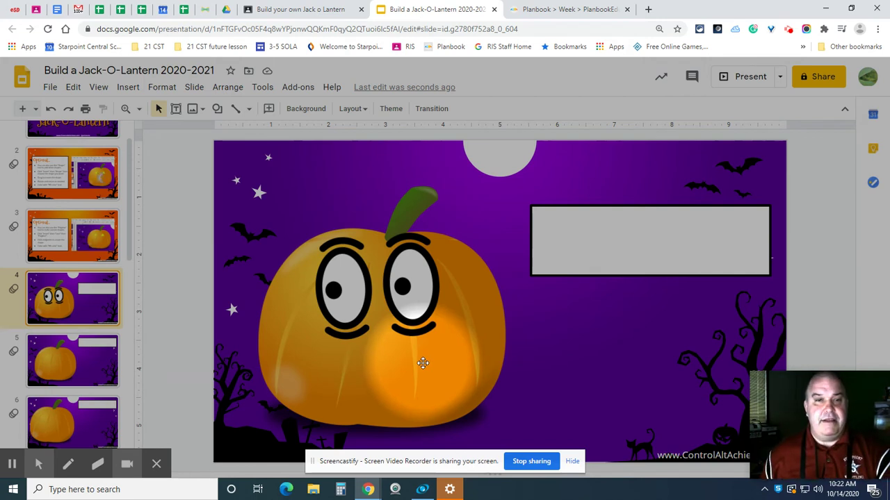
right_click(424, 369)
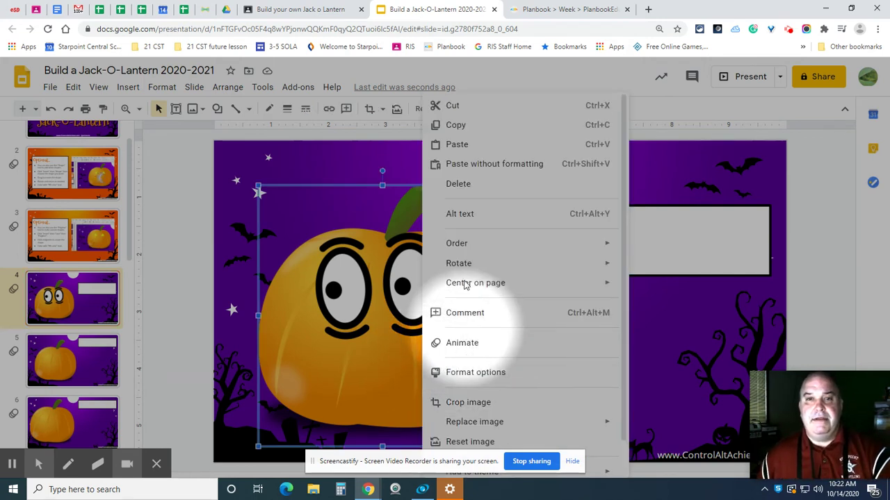
click(456, 145)
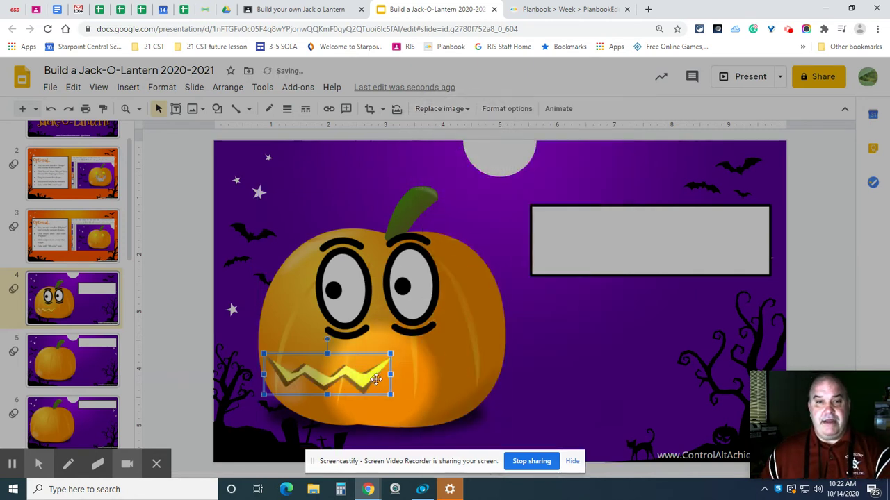
drag(364, 383, 434, 366)
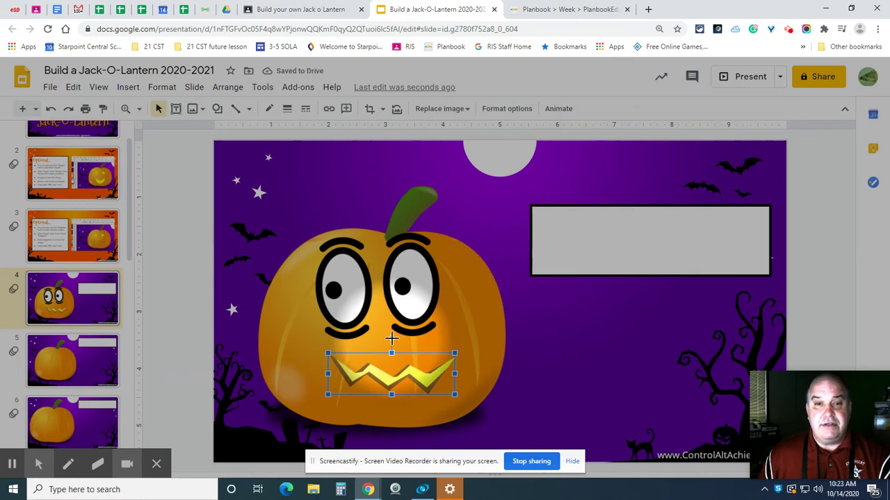
drag(391, 337, 392, 410)
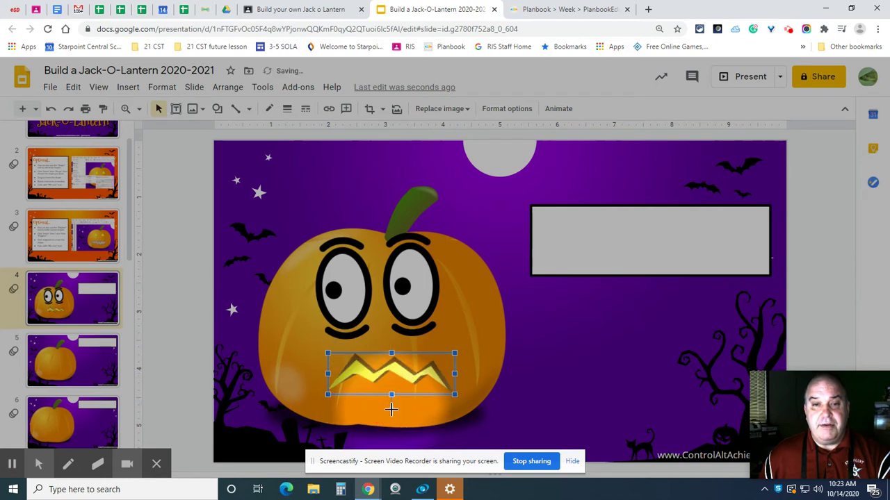
- Reshape the mouth into a thin, wide grin that fits below the eyes
click(372, 376)
drag(372, 375, 378, 370)
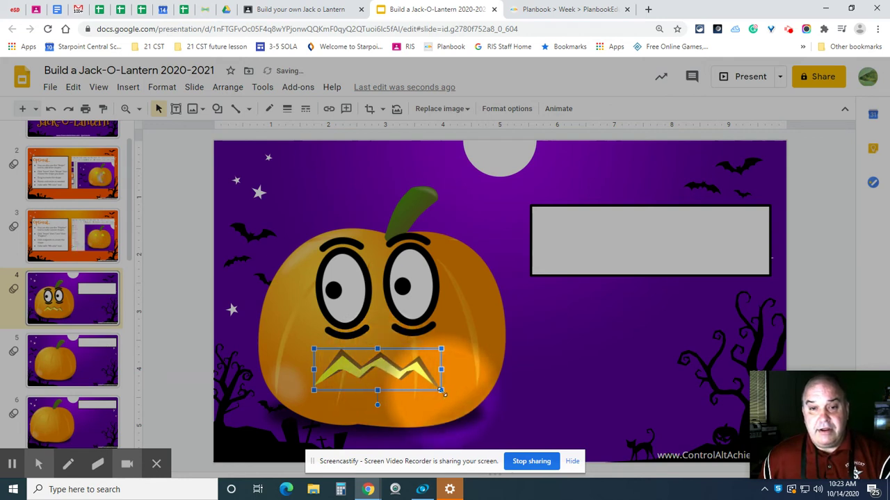
drag(440, 391, 506, 411)
drag(440, 387, 408, 379)
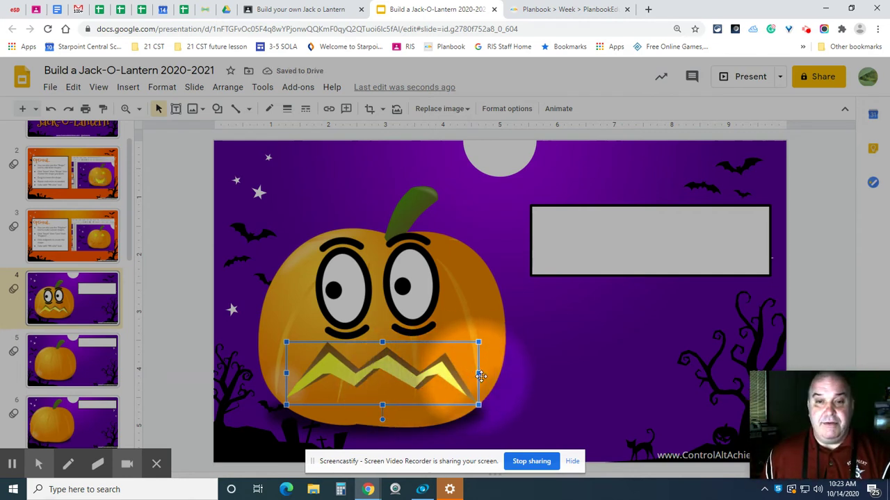
drag(478, 373, 659, 358)
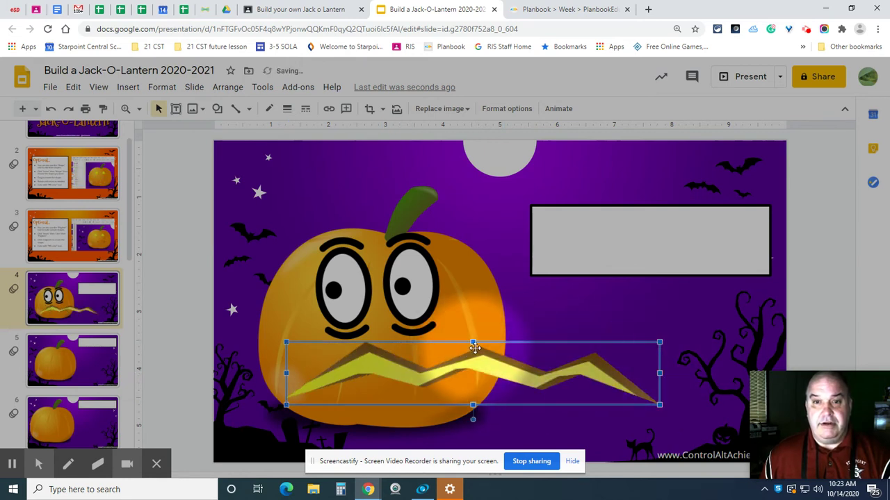
drag(473, 342, 473, 385)
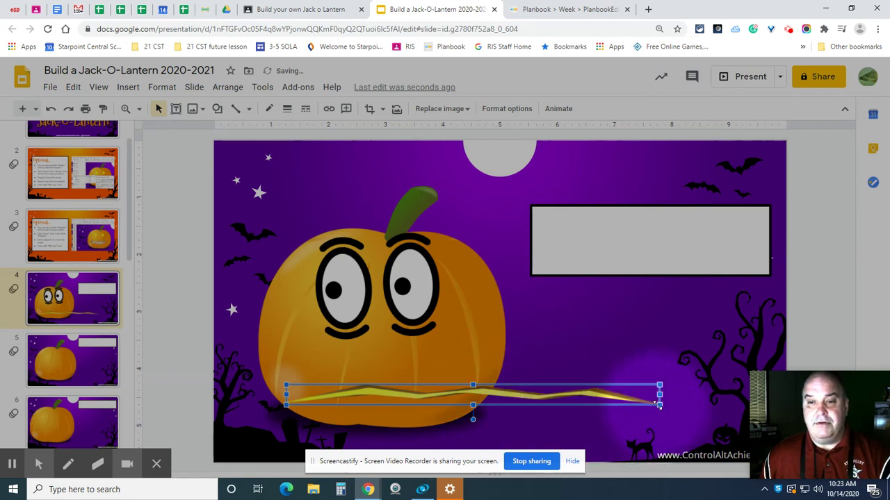
drag(641, 402, 569, 400)
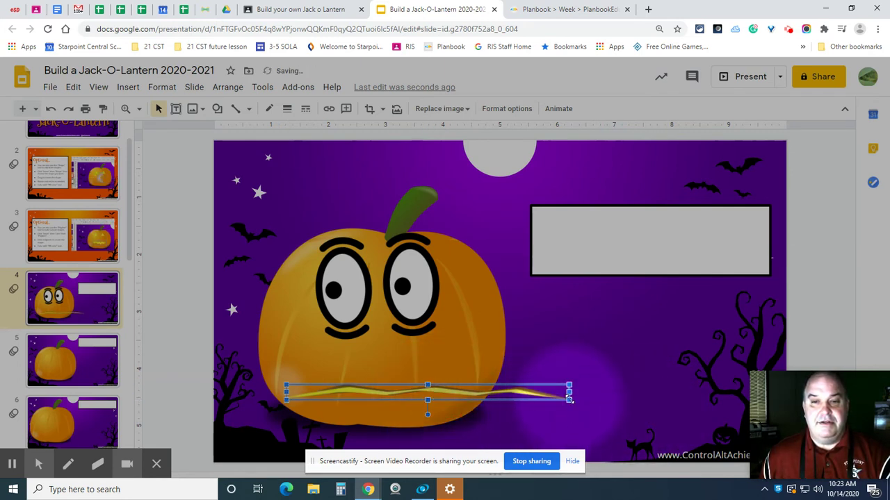
drag(568, 400, 409, 362)
click(421, 387)
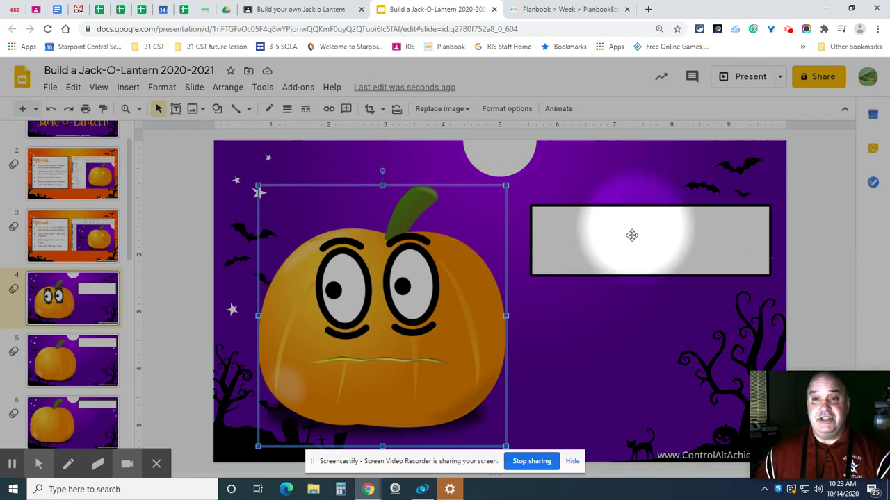
- Type 'Mr. Luick' into the name text box on slide 4
click(583, 231)
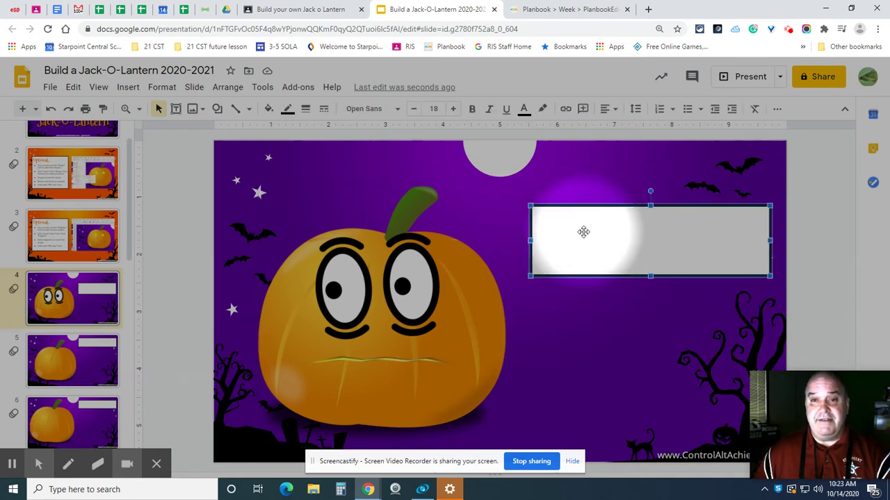
click(583, 233)
click(630, 230)
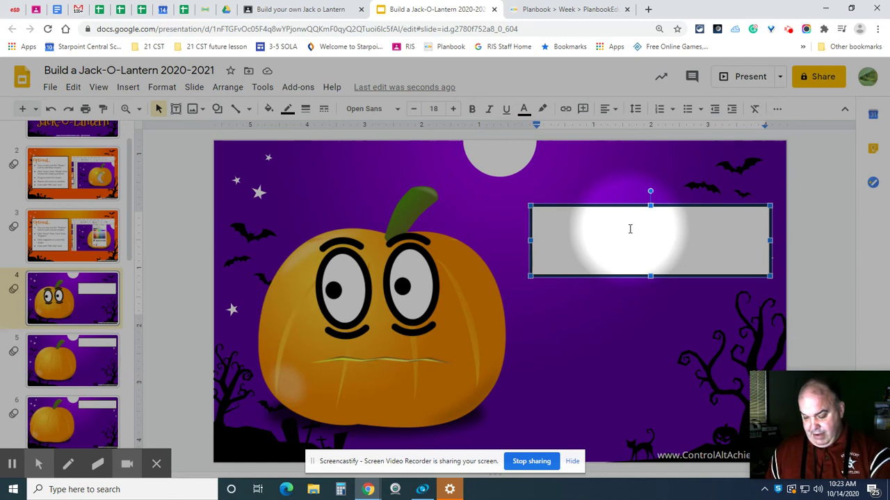
text(Mr. Luick)
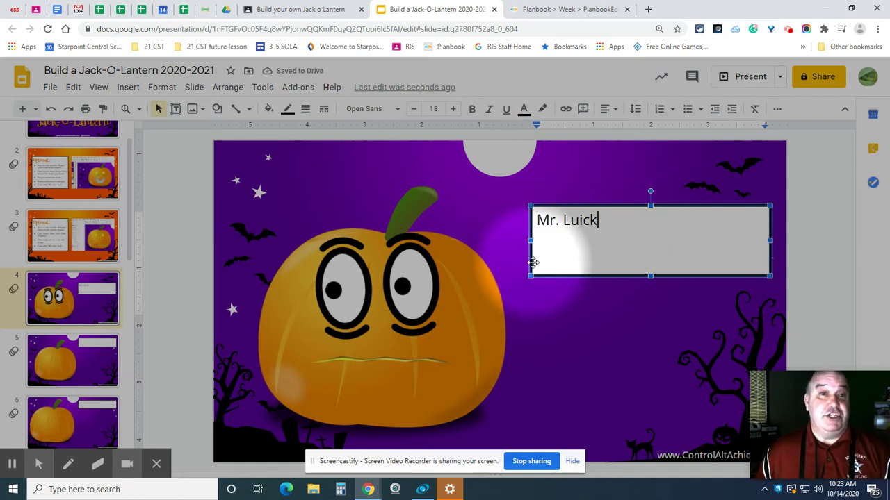
- Colour the text 'Mr. Luick' purple
click(597, 222)
drag(596, 222, 536, 224)
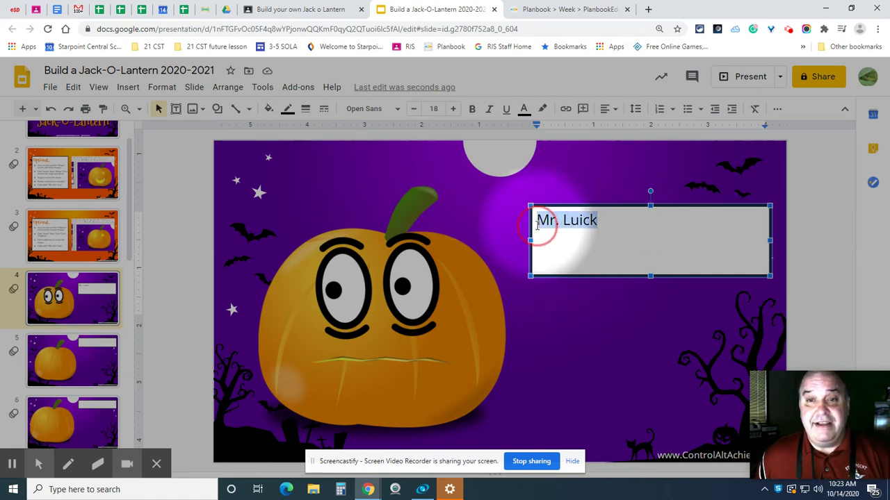
click(524, 111)
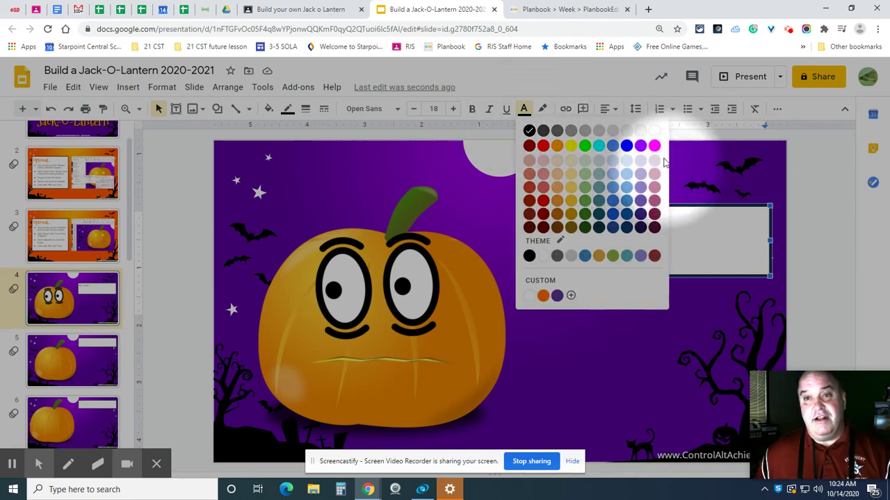
click(640, 146)
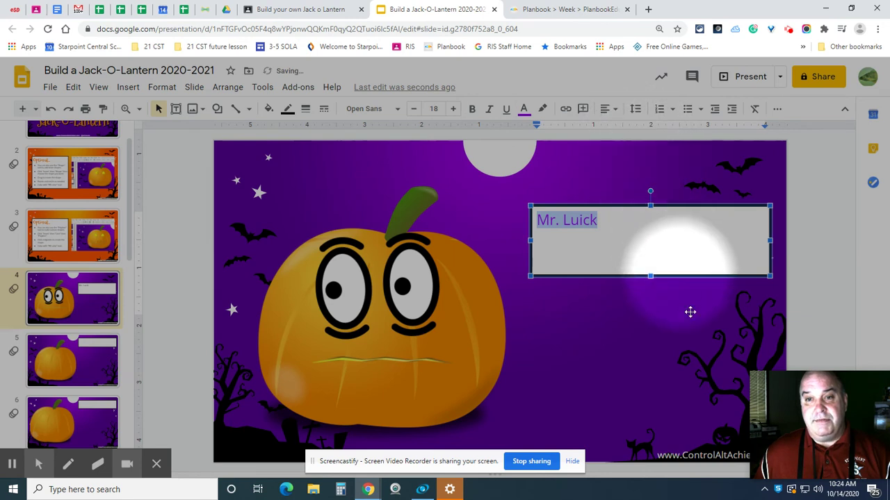
click(683, 317)
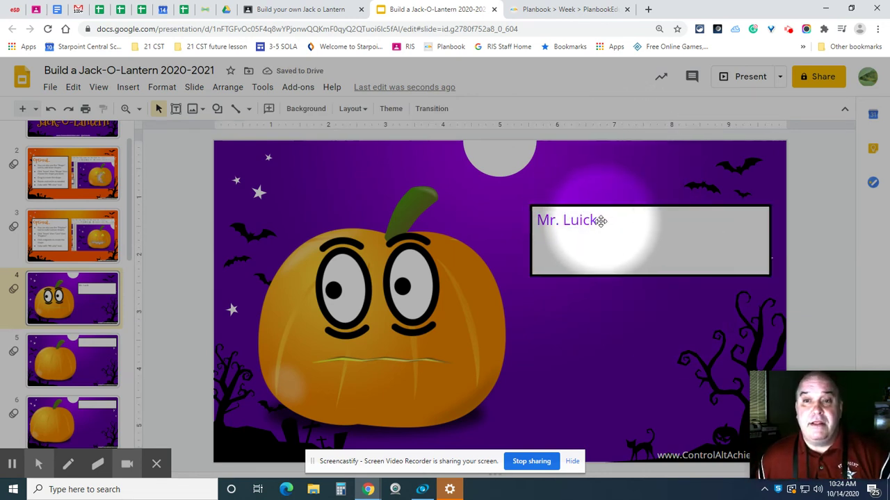
- Enlarge 'Mr. Luick' to 34 point and set it in Comic Sans MS
drag(599, 220, 541, 227)
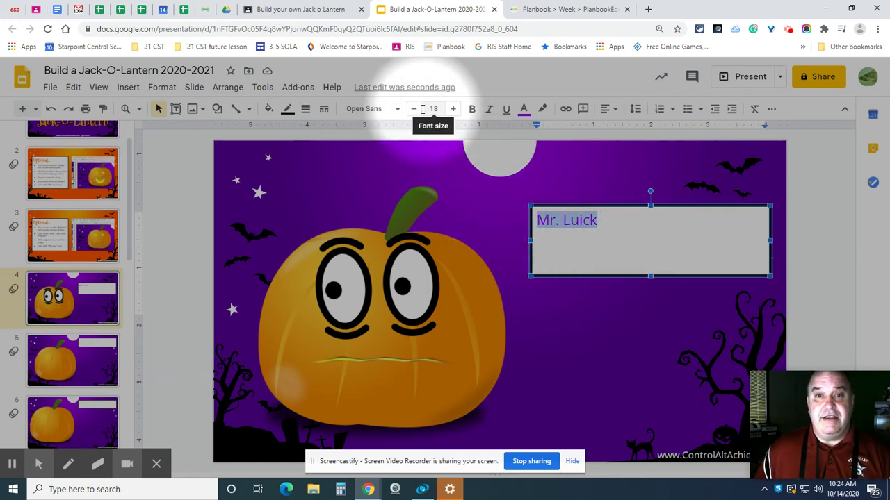
click(452, 109)
click(452, 109)
click(452, 109)
click(452, 109)
click(453, 109)
click(452, 109)
click(452, 109)
click(453, 109)
click(452, 109)
click(453, 109)
click(452, 109)
click(452, 109)
click(452, 109)
click(452, 109)
click(453, 109)
click(453, 109)
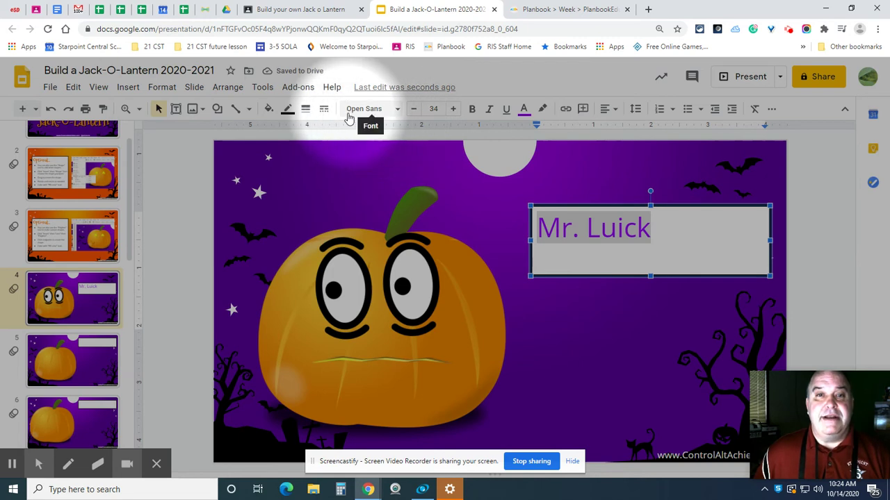
click(394, 111)
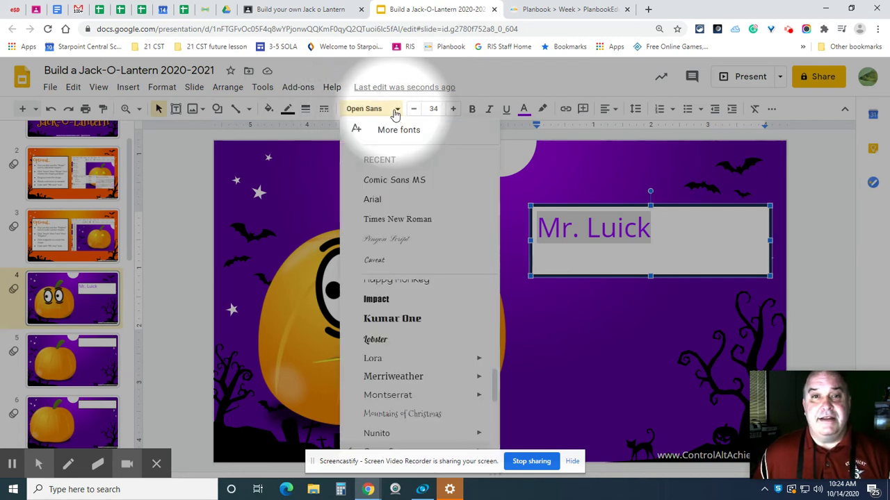
click(418, 182)
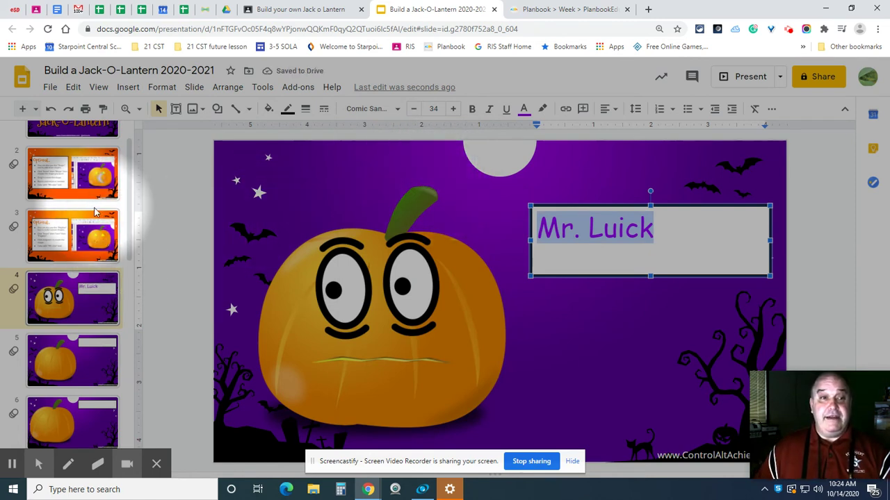
- Copy slide 6 in the filmstrip and paste it as a duplicate slide 7
key(Down)
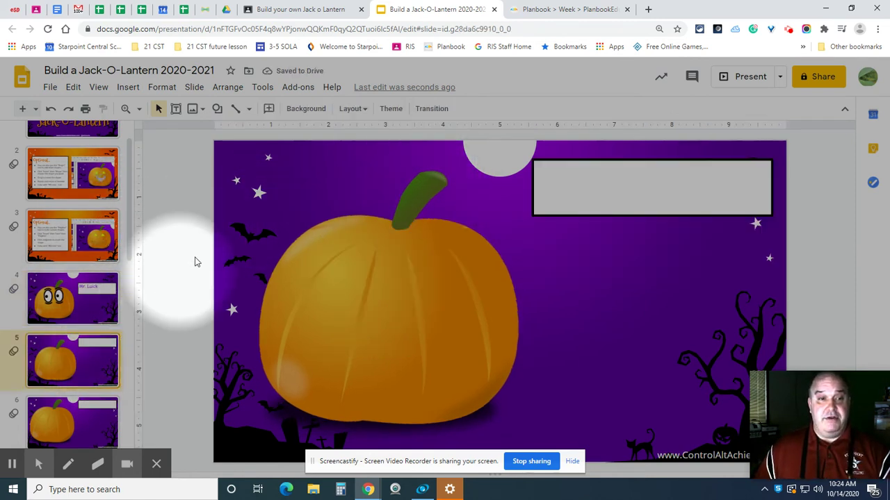
key(Down)
scroll(79, 312, down, 1)
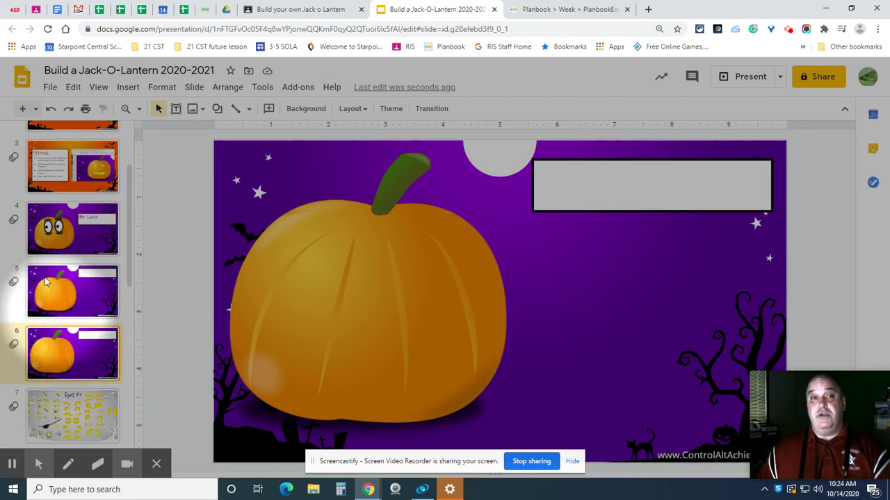
scroll(76, 278, down, 1)
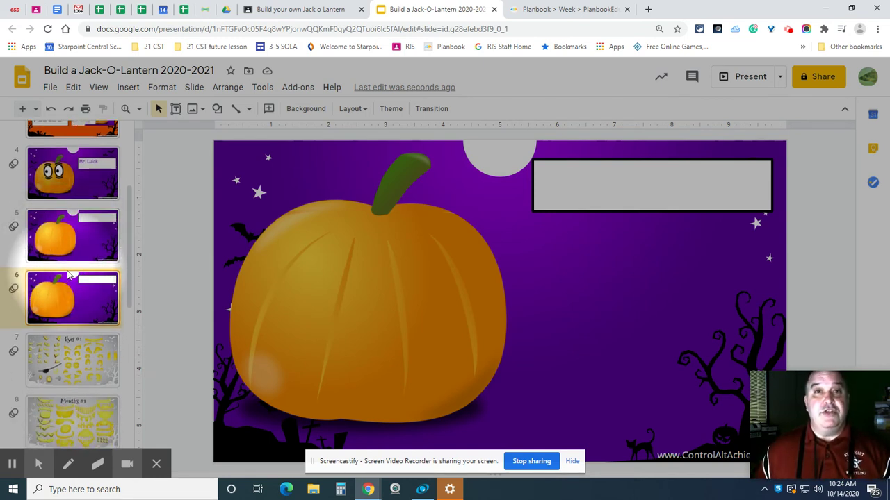
scroll(70, 267, down, 2)
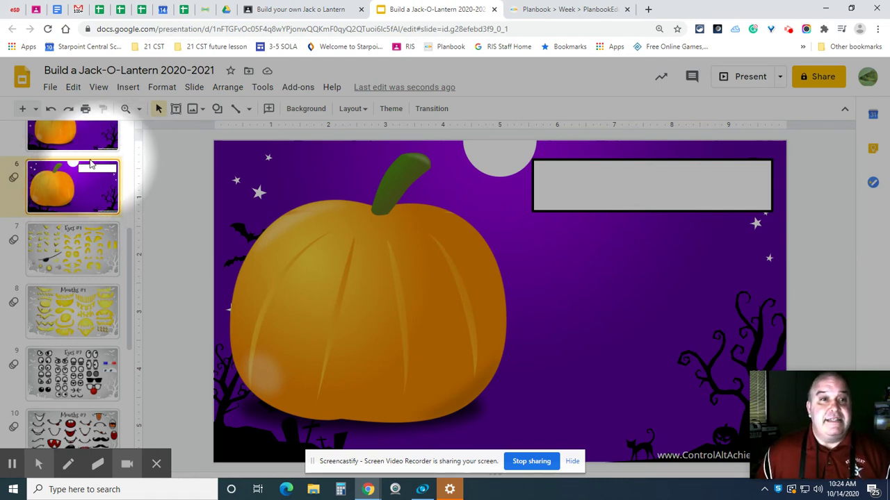
right_click(91, 196)
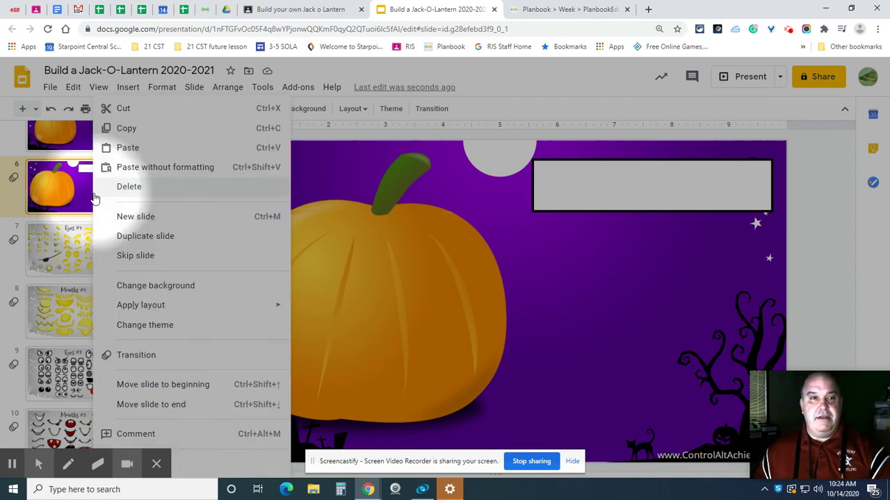
click(129, 129)
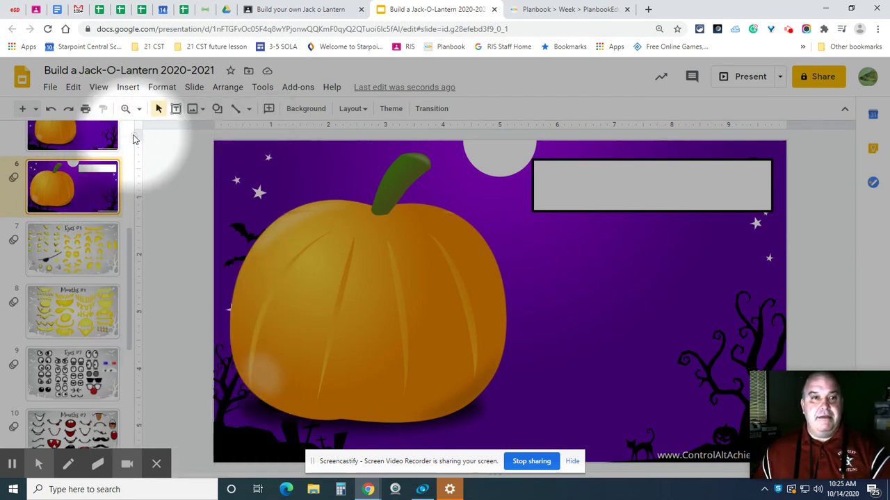
right_click(89, 198)
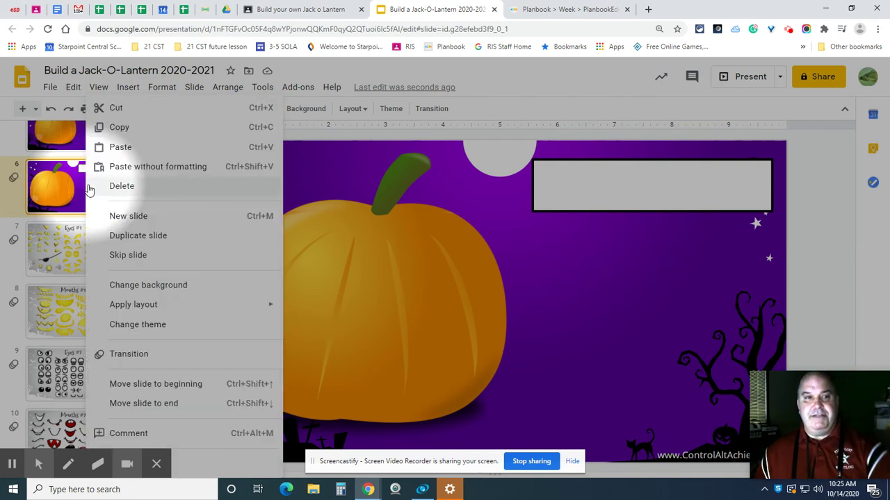
click(127, 154)
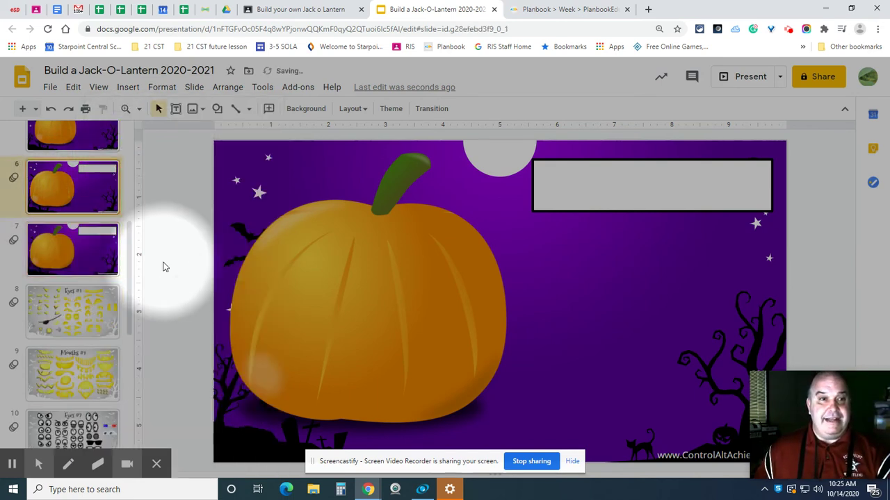
scroll(98, 252, up, 3)
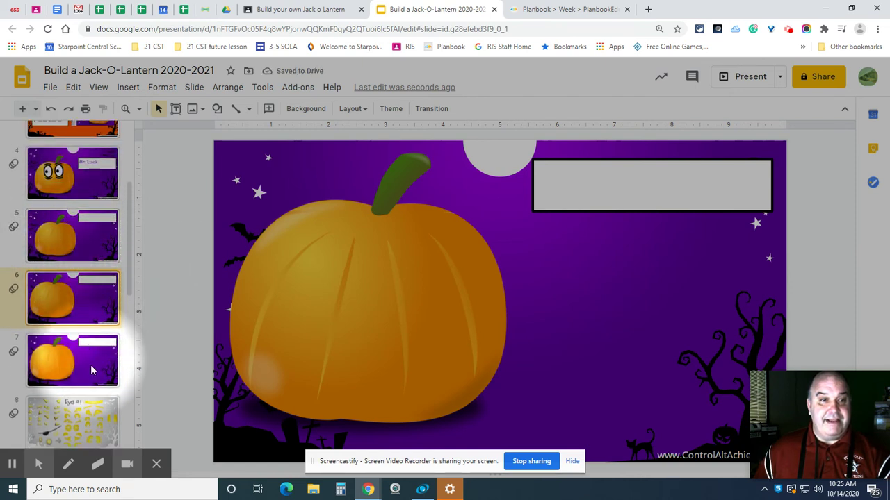
scroll(91, 358, down, 1)
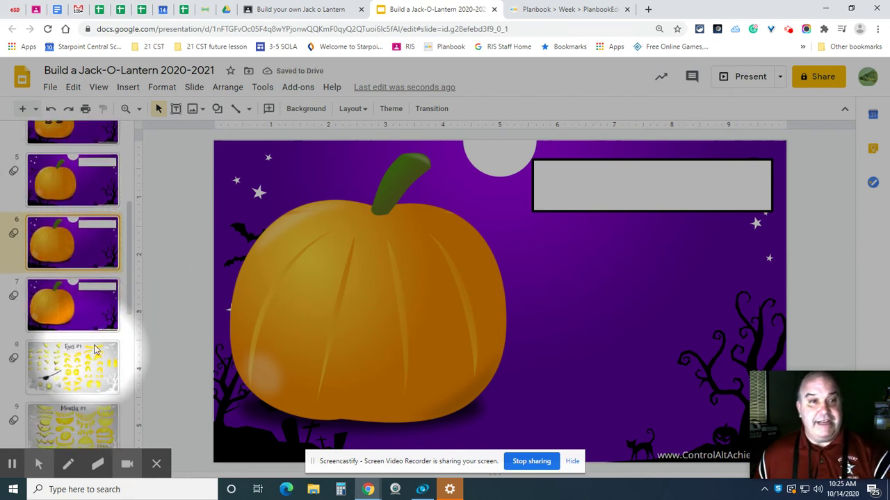
scroll(99, 298, up, 3)
- Give slide 4 a solid blue background, then start choosing a background image
click(99, 304)
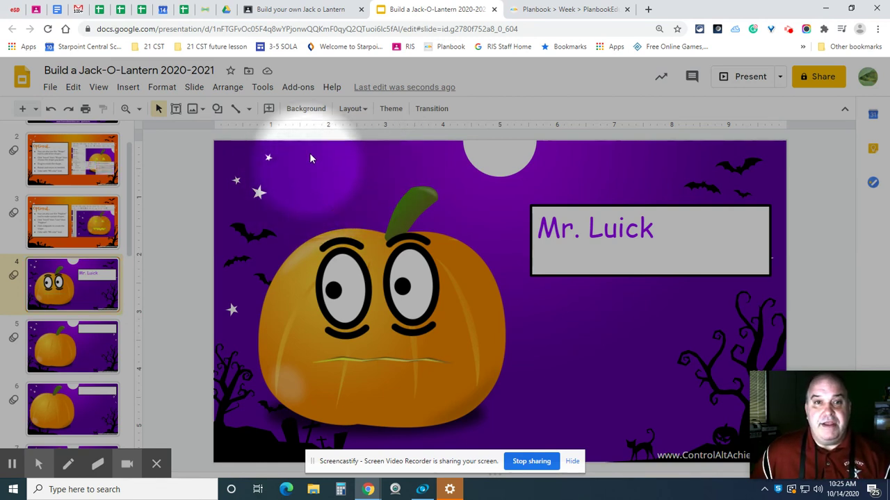
click(307, 109)
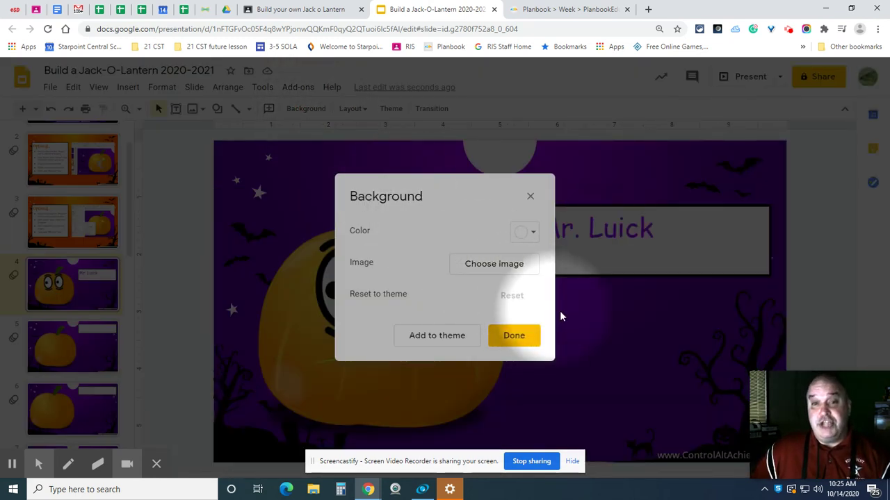
click(533, 237)
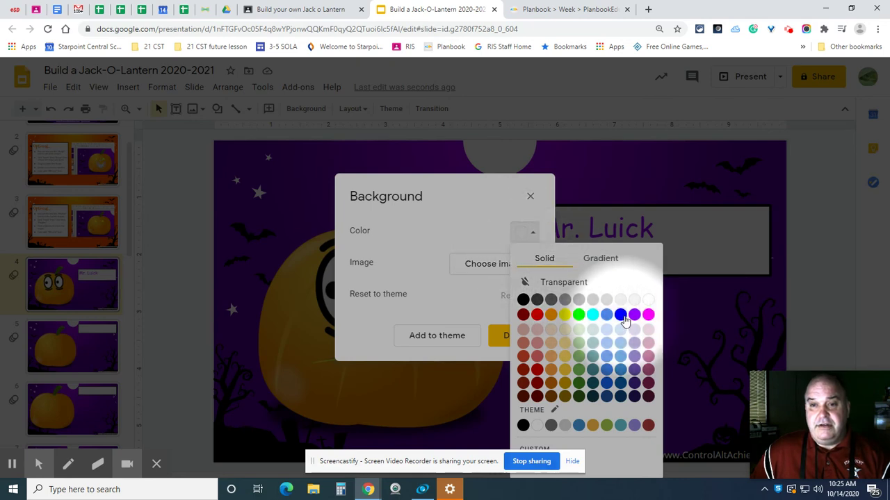
click(621, 315)
click(514, 338)
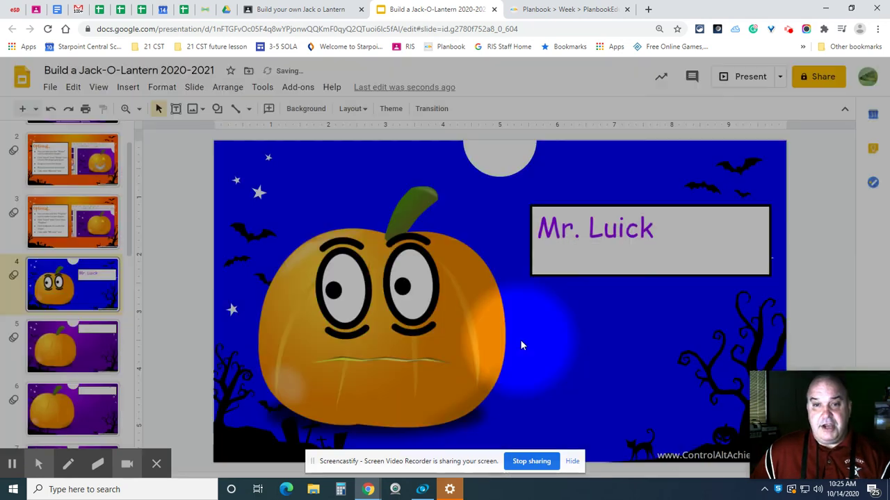
click(316, 112)
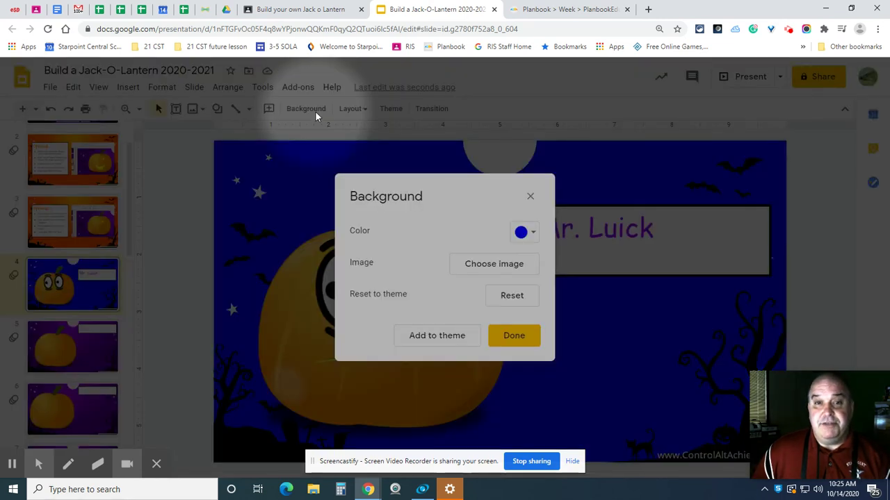
click(493, 267)
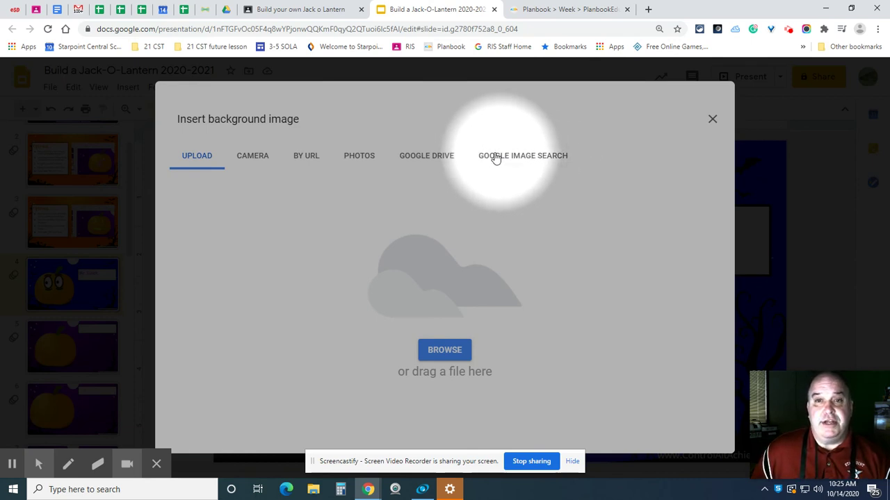
- Search Google Images for 'beach' and apply the palm-tree photo as slide 4's background
click(535, 158)
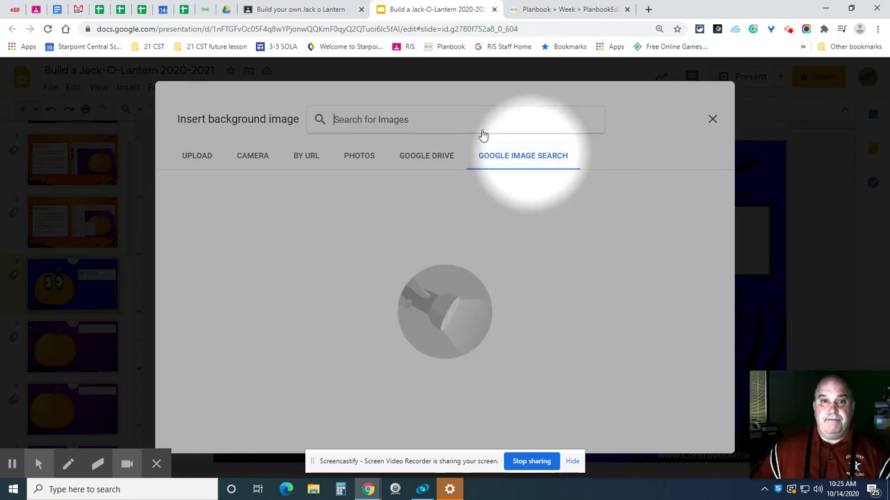
click(412, 119)
text(beach)
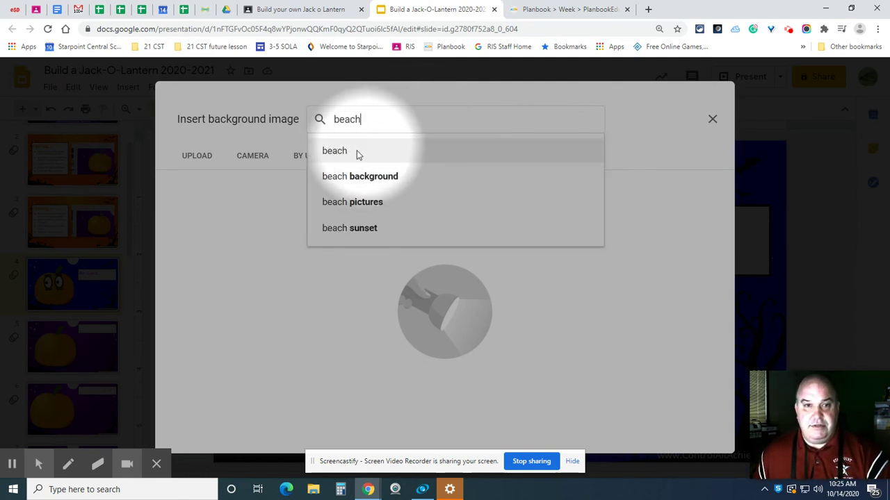
click(357, 151)
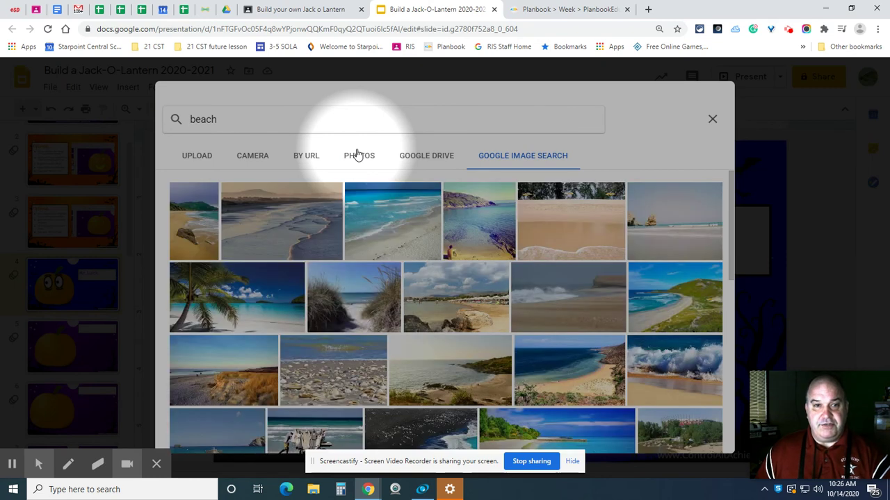
click(246, 296)
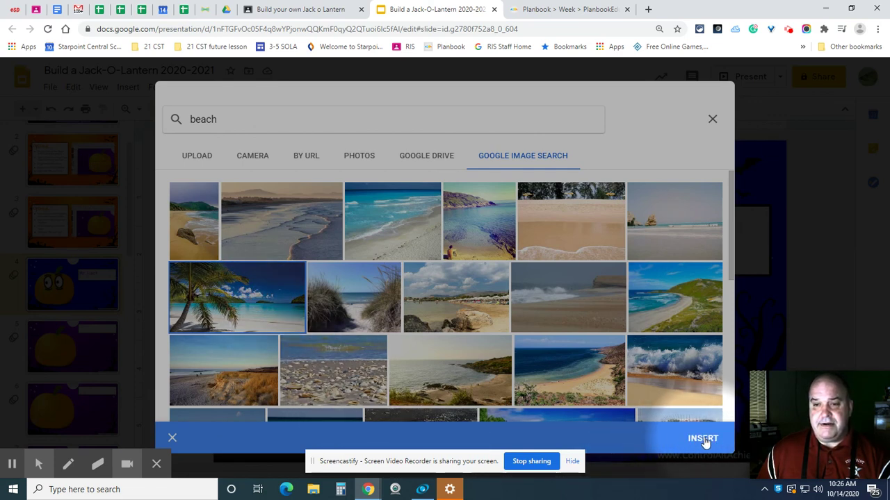
click(702, 440)
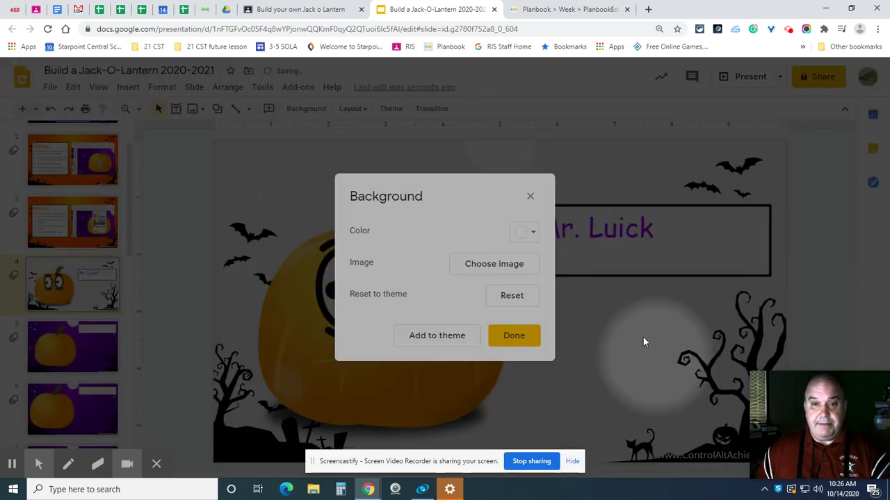
click(508, 335)
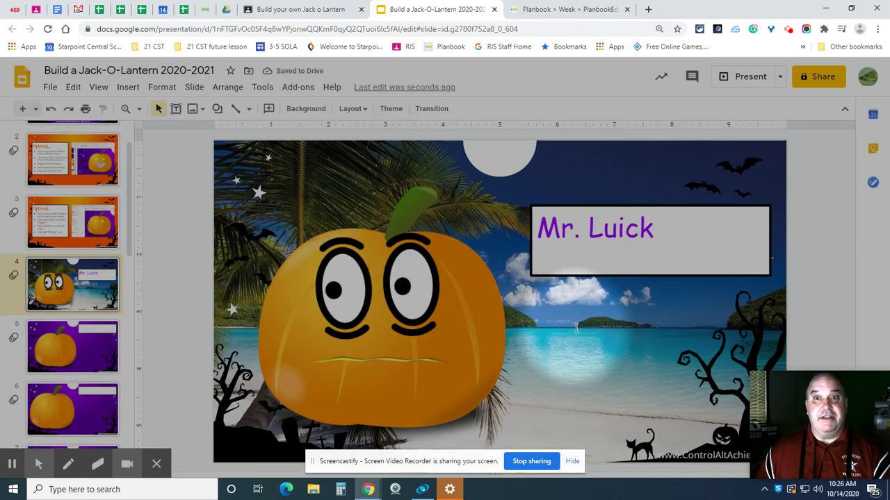